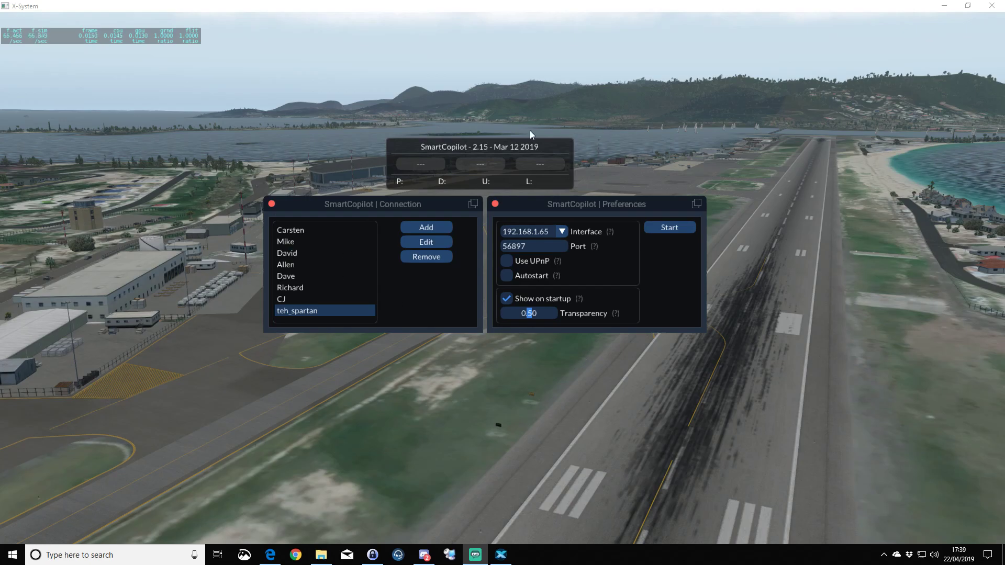
Lower the SmartCopilot connection and preferences windows slightly, then open the Plugins menu
left_click_drag(427, 204, 427, 212)
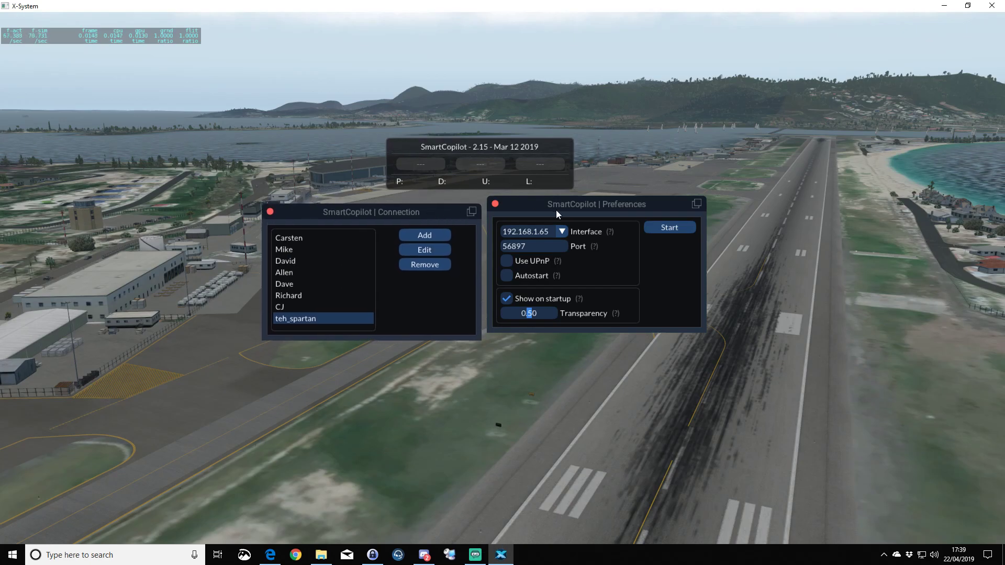
left_click_drag(555, 205, 551, 212)
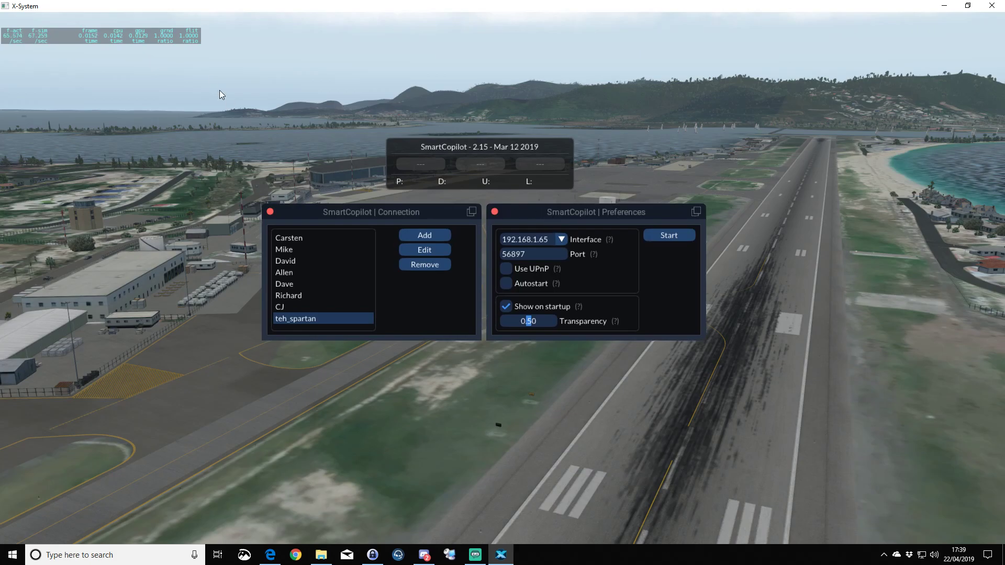
left_click(145, 19)
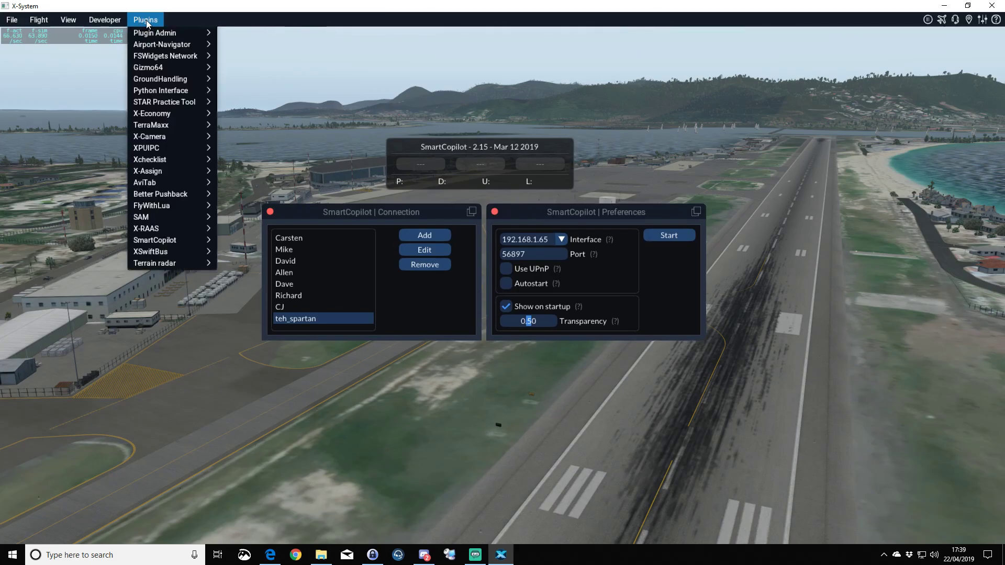
Close the Plugins menu without choosing anything and shift the connection window left
mouse_move(158, 242)
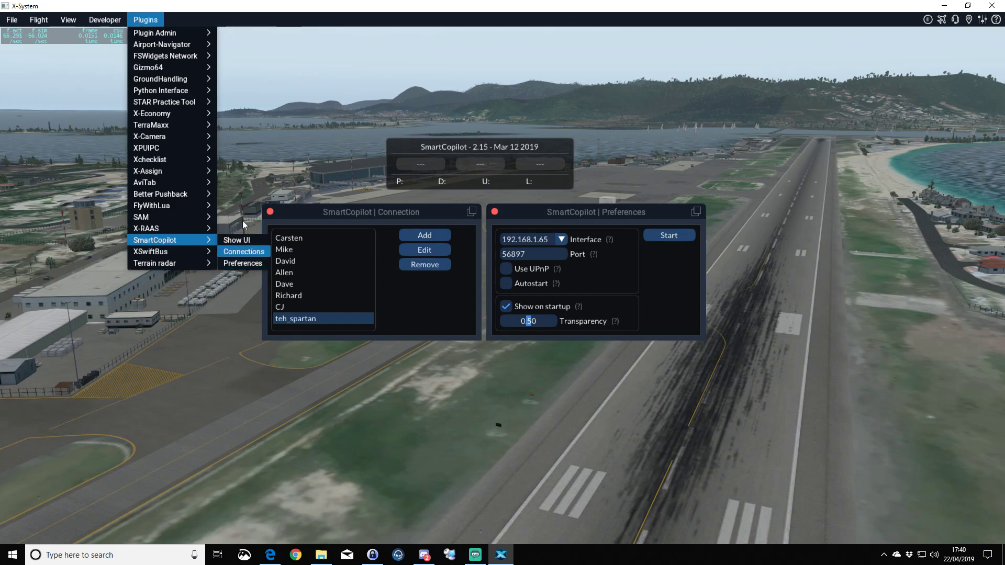
left_click(257, 162)
left_click_drag(324, 212, 323, 211)
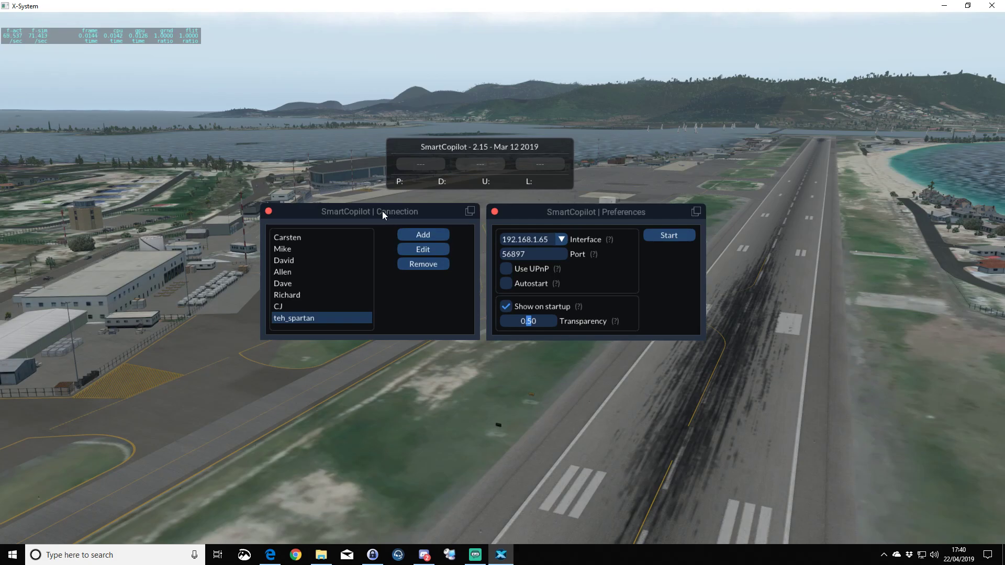
left_click_drag(370, 211, 365, 210)
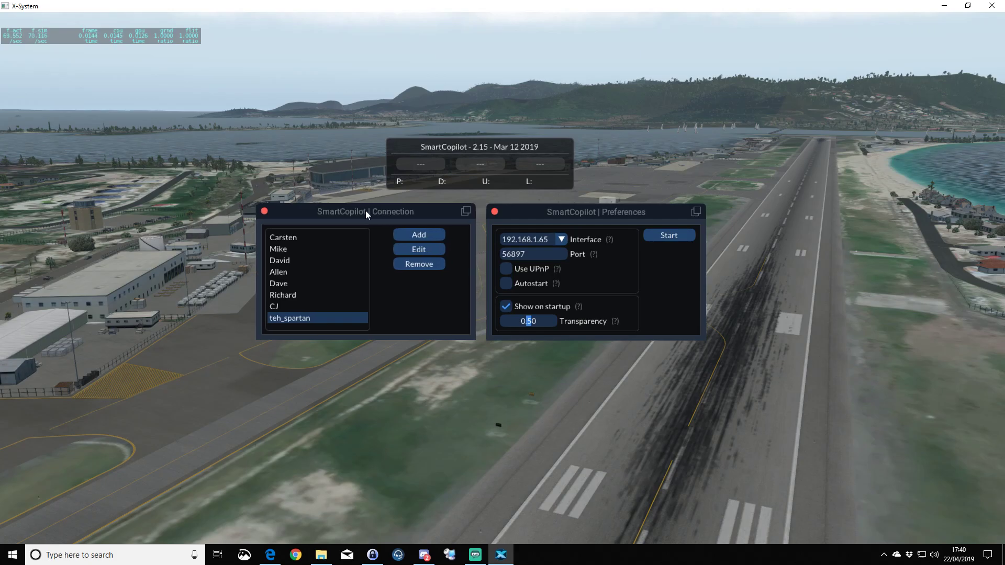
Select three existing entries in the SmartCopilot connection list in turn
left_click(292, 261)
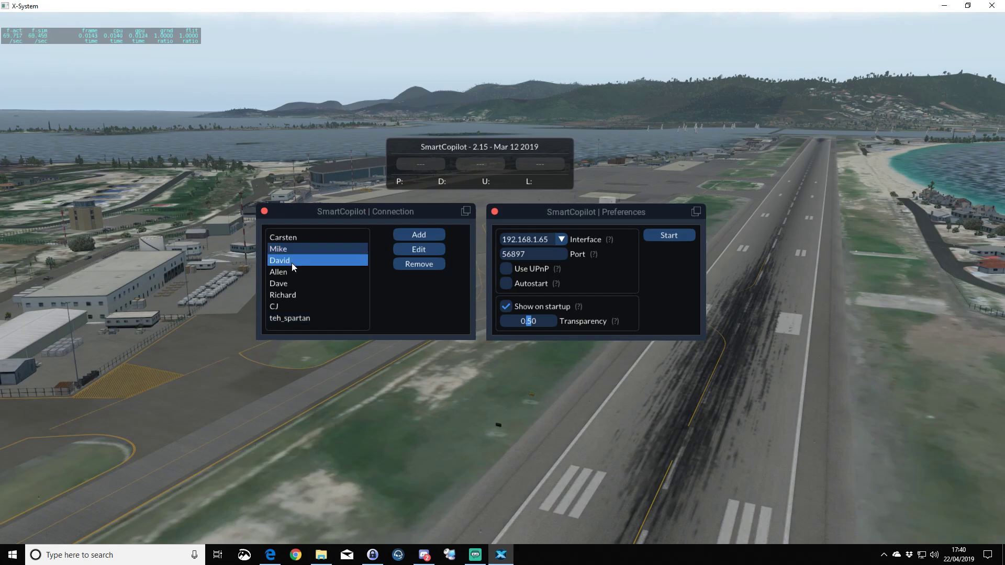
left_click(296, 289)
left_click(304, 239)
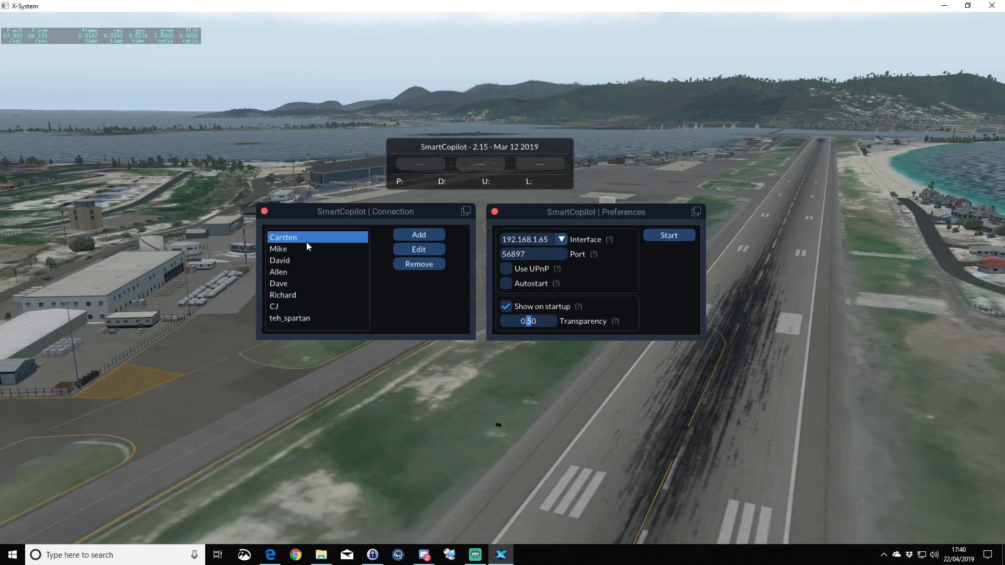
Create a new connection named MyFriend with remote IP 212.212.212.112, keeping port 56897
left_click(418, 234)
left_click_drag(386, 374, 379, 351)
left_click(348, 390)
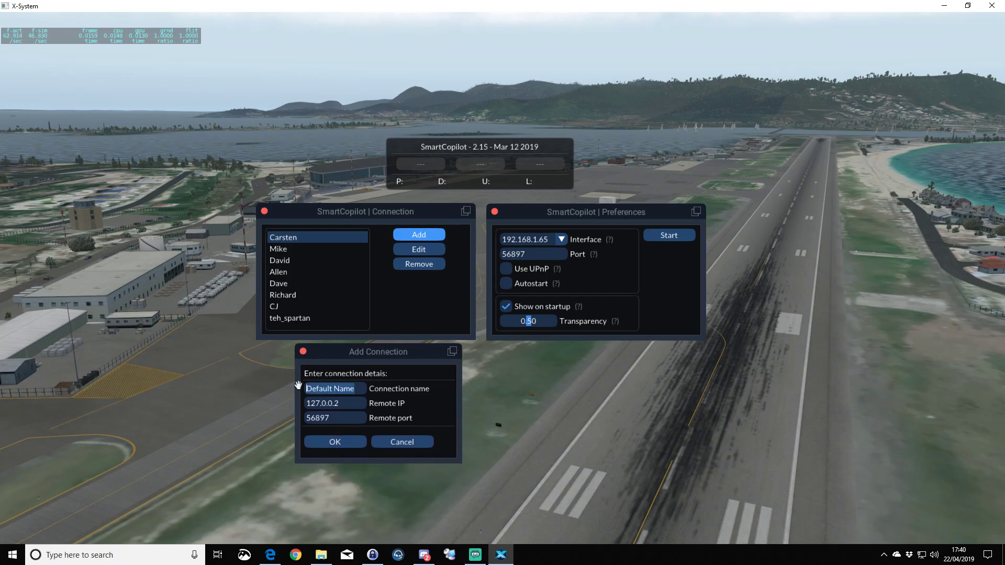
type("MyFriend")
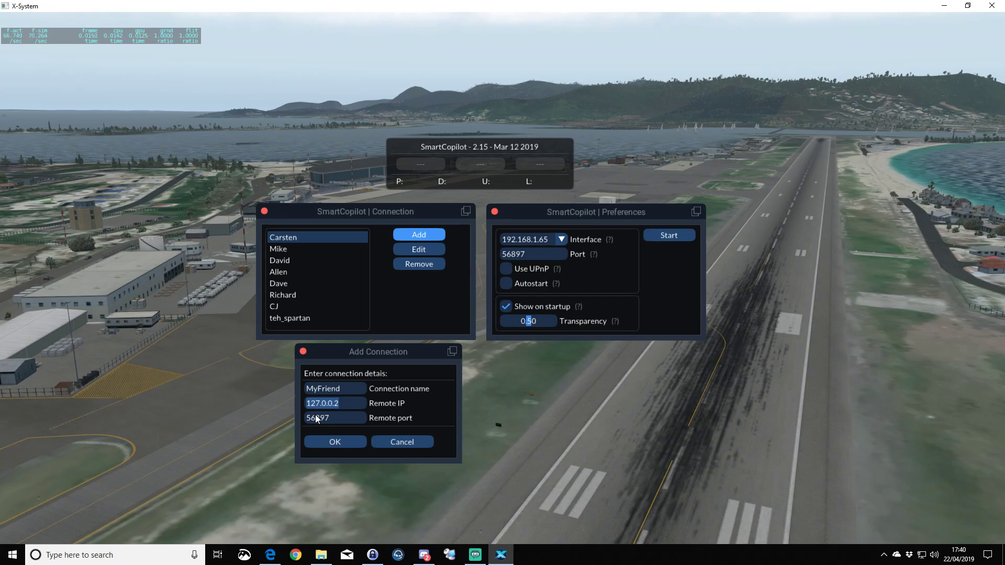
type("212.212.212.")
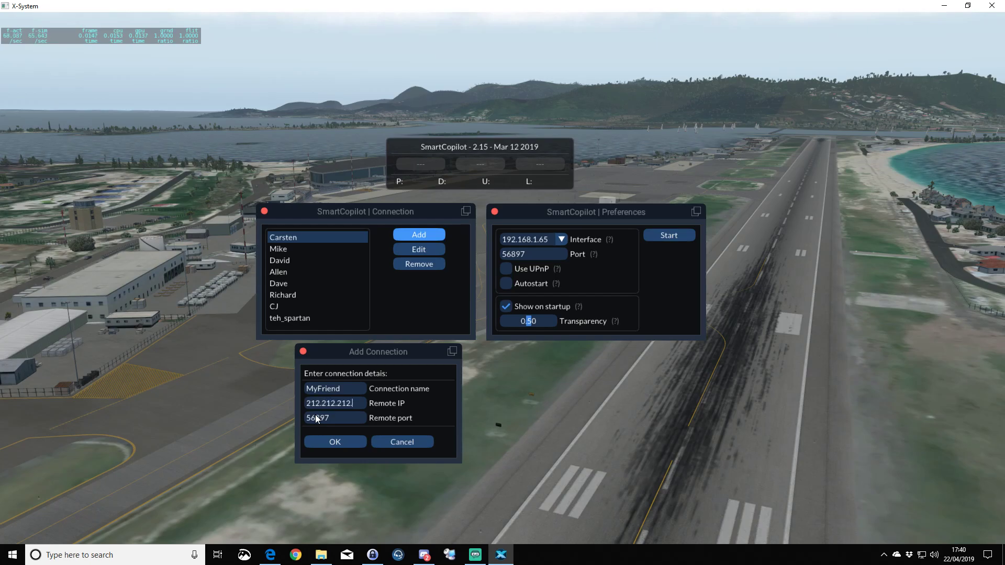
type("112")
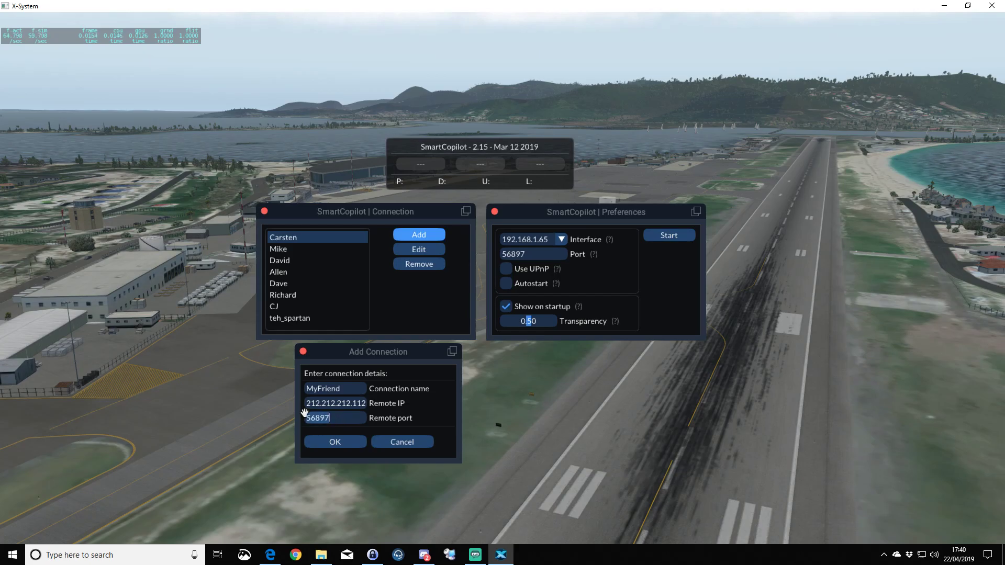
left_click(341, 418)
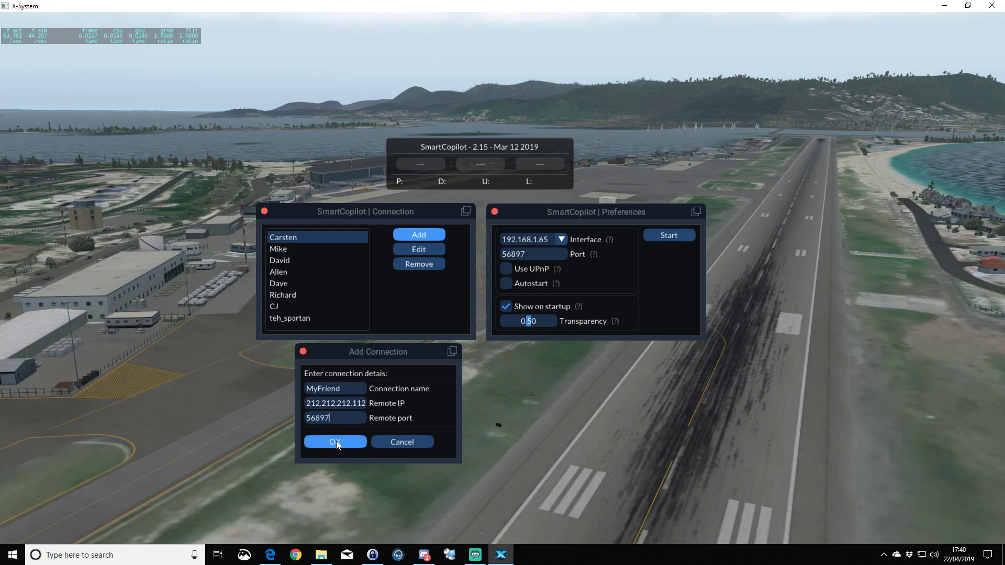
left_click(336, 441)
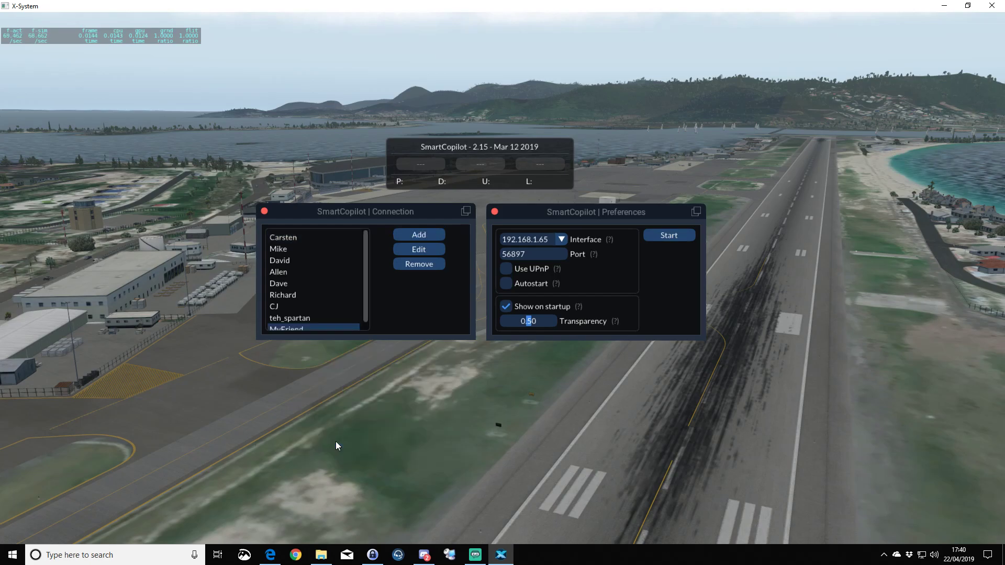
scroll(362, 291, "down", 1)
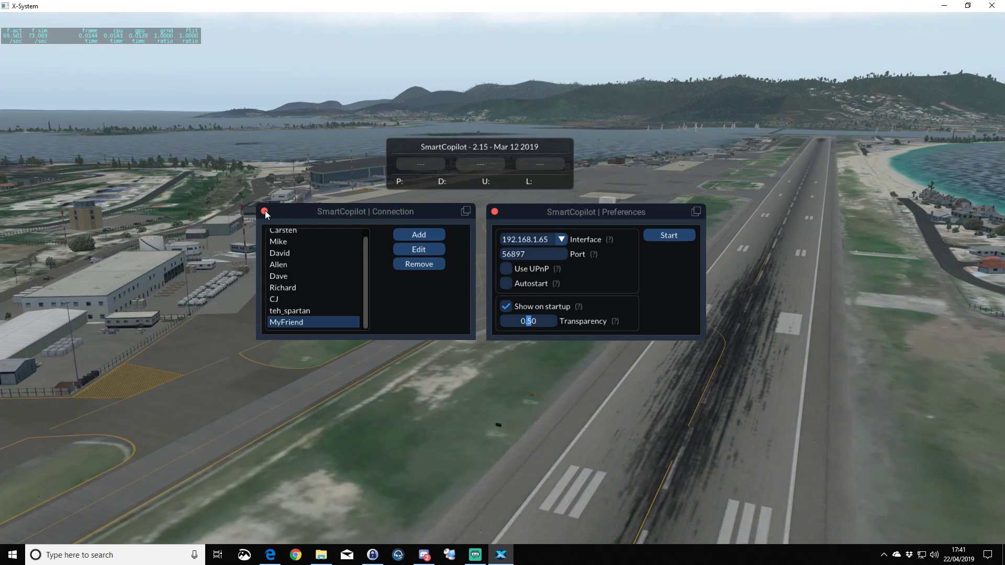
Close the connection window, centre Preferences, and try interface 0.0.0.0
left_click(265, 212)
left_click_drag(568, 217, 456, 228)
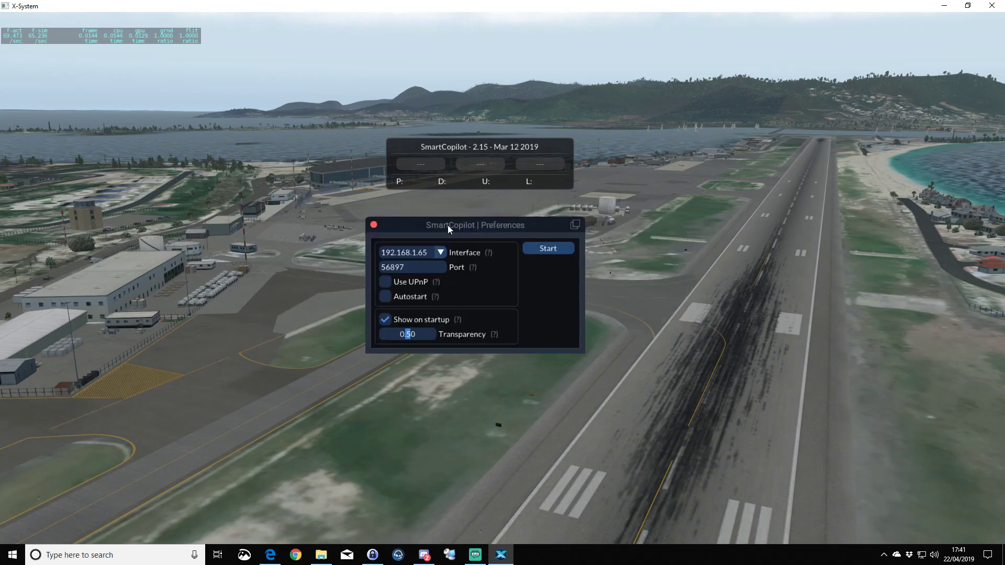
left_click(439, 253)
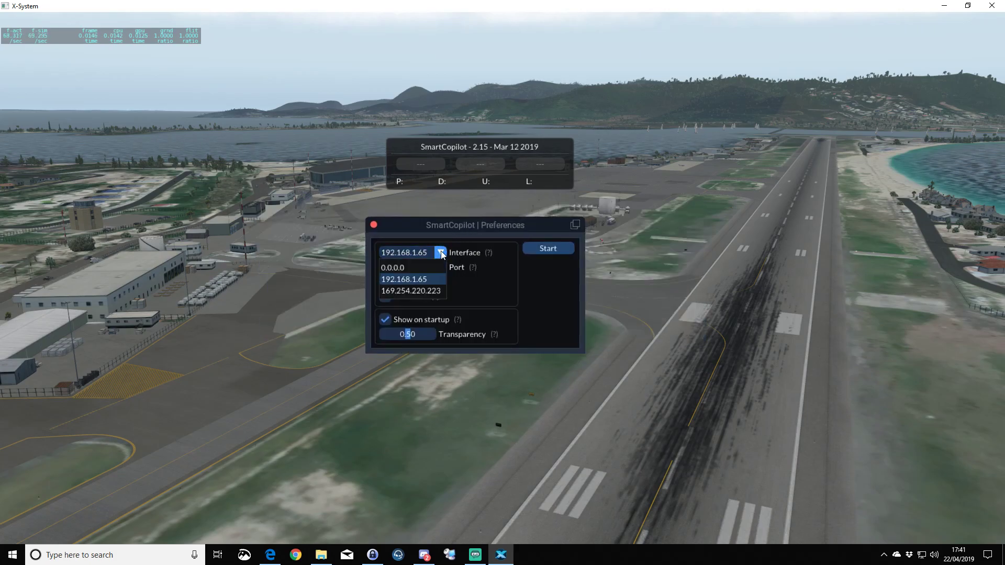
left_click(417, 266)
left_click(443, 253)
left_click(405, 267)
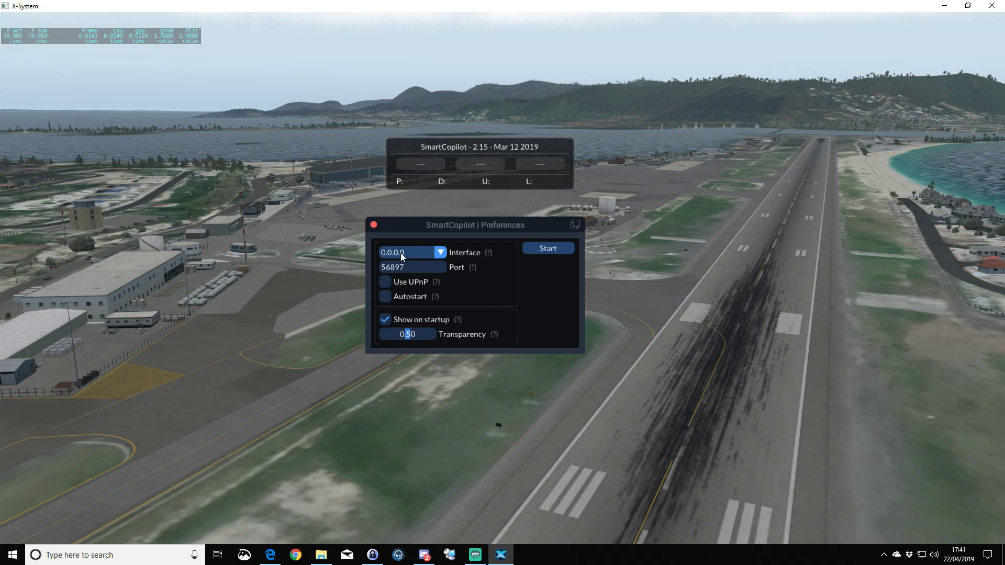
Switch the interface back to 192.168.1.65 and leave the port at 56897
left_click(441, 255)
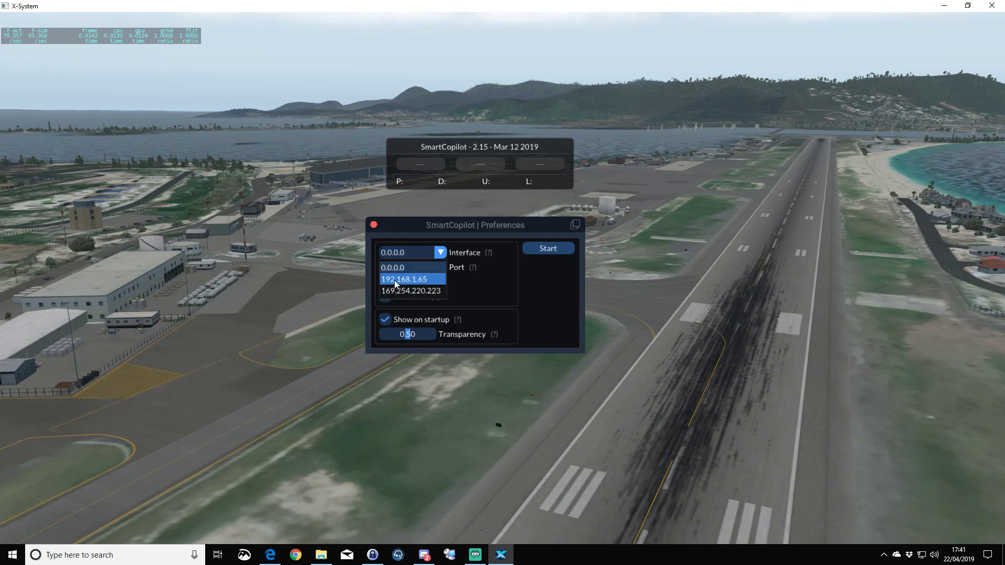
left_click(406, 278)
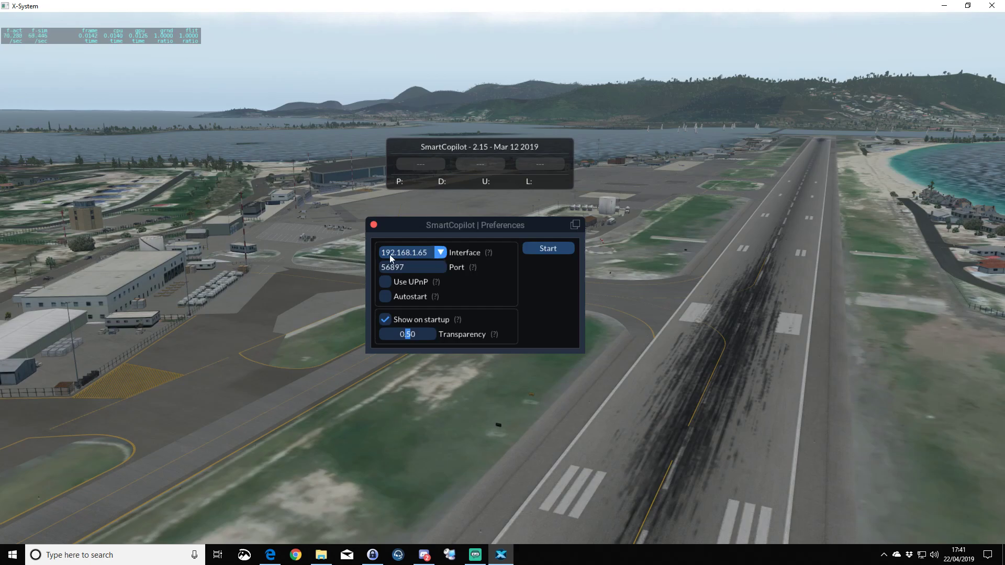
left_click(417, 267)
left_click(456, 281)
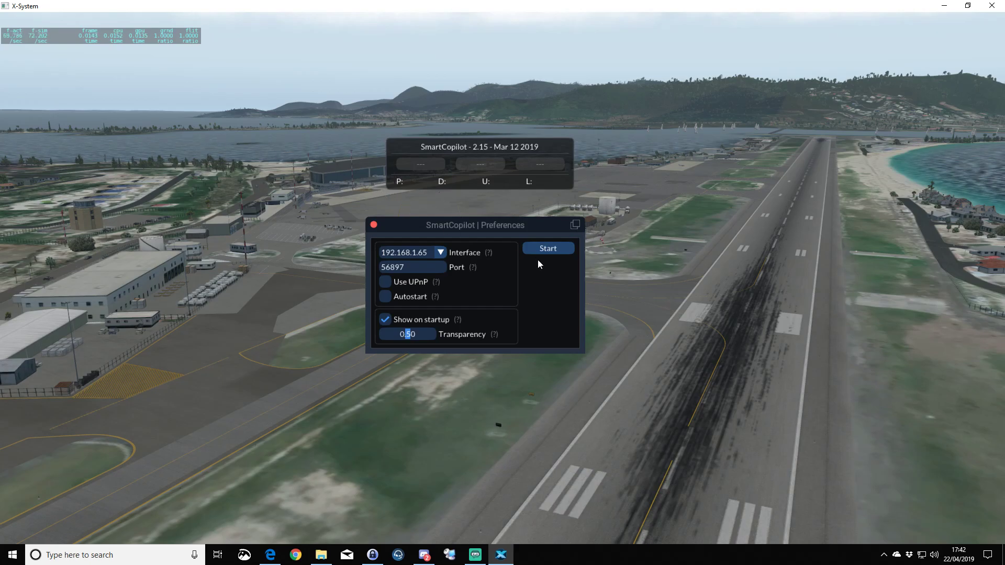
Start SmartCopilot, close its Preferences window, and move the status panel higher
left_click_drag(534, 223, 535, 224)
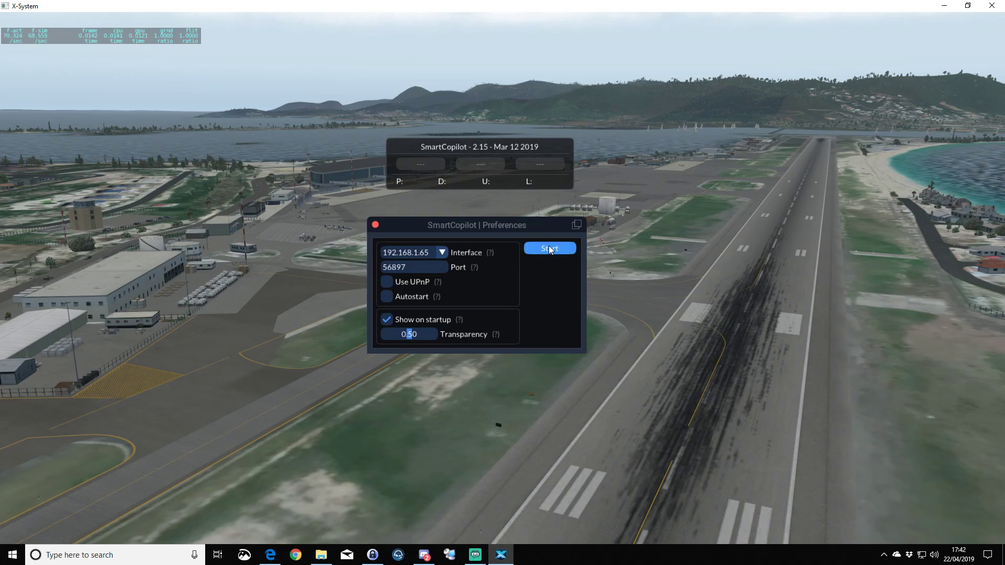
left_click(549, 250)
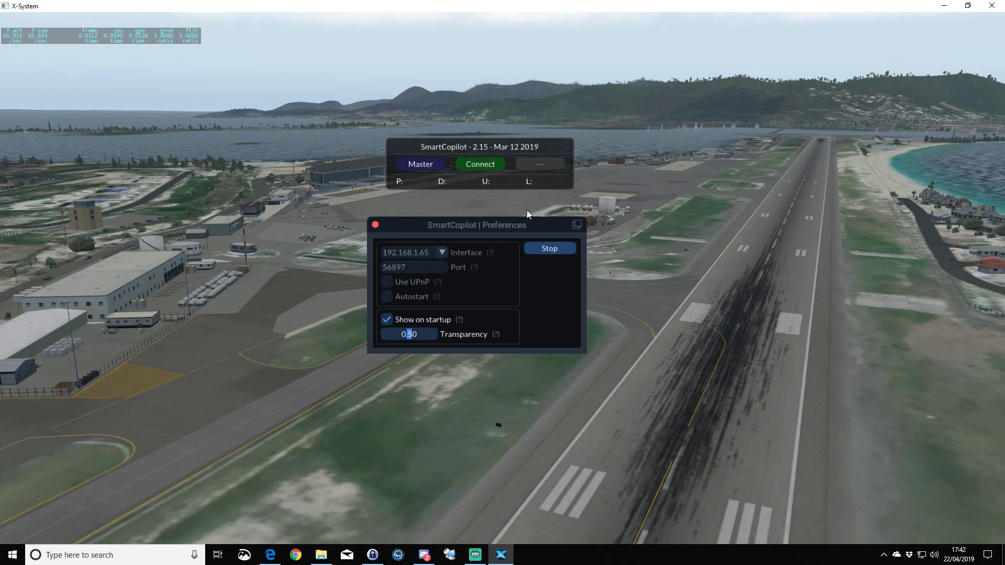
left_click(376, 224)
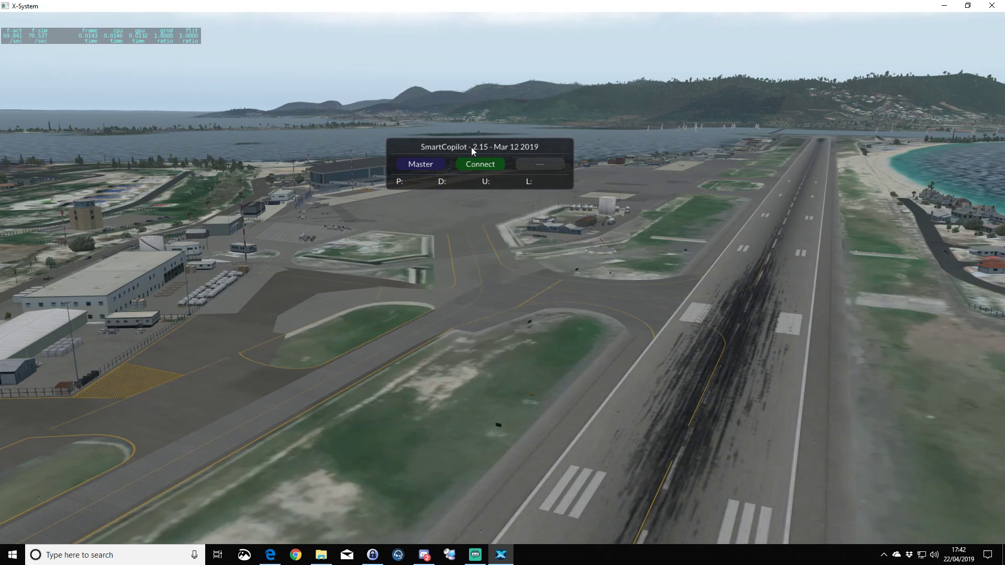
left_click_drag(472, 147, 473, 100)
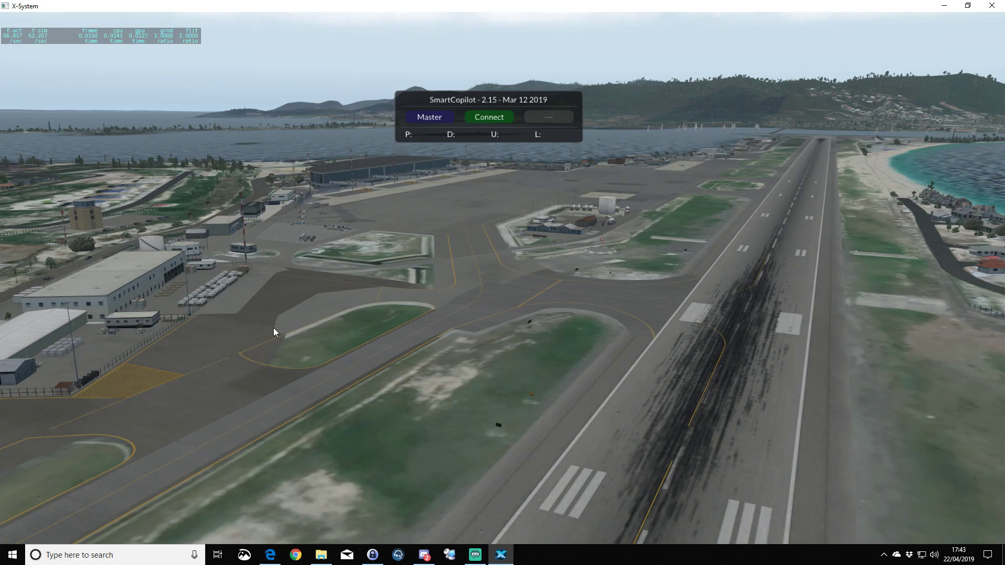
mouse_move(998, 131)
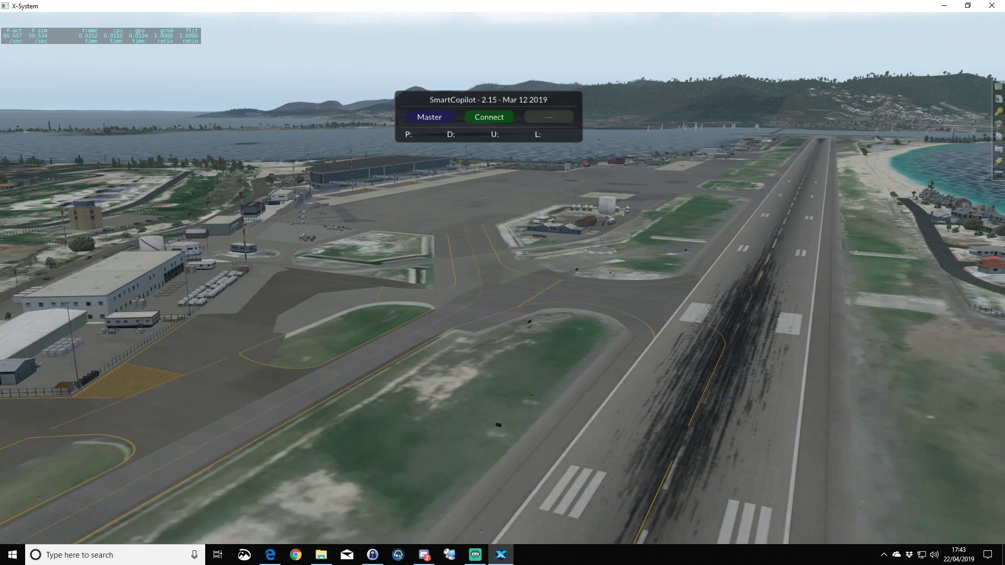